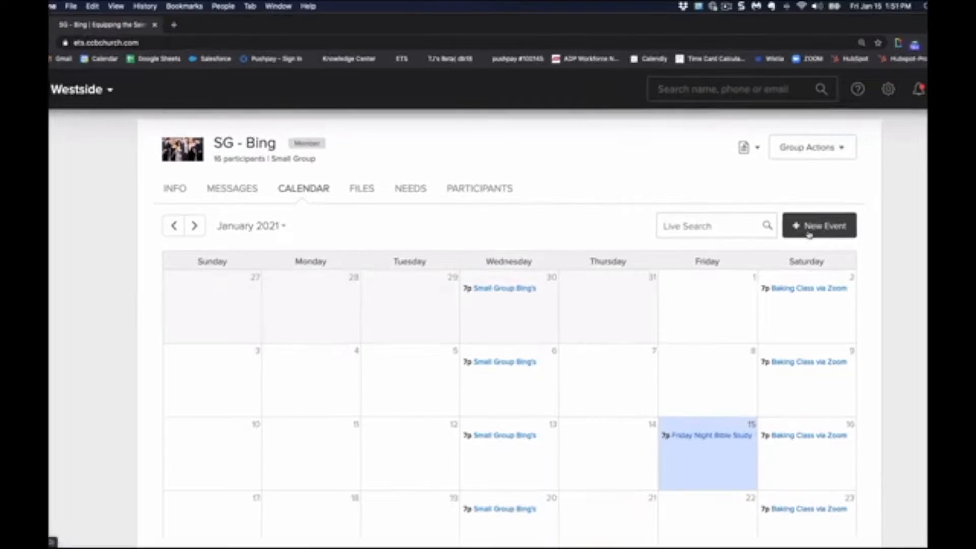
Start a new event titled "Small Group" in the group's calendar, keeping the prefilled group and event organizer.
left_click(809, 232)
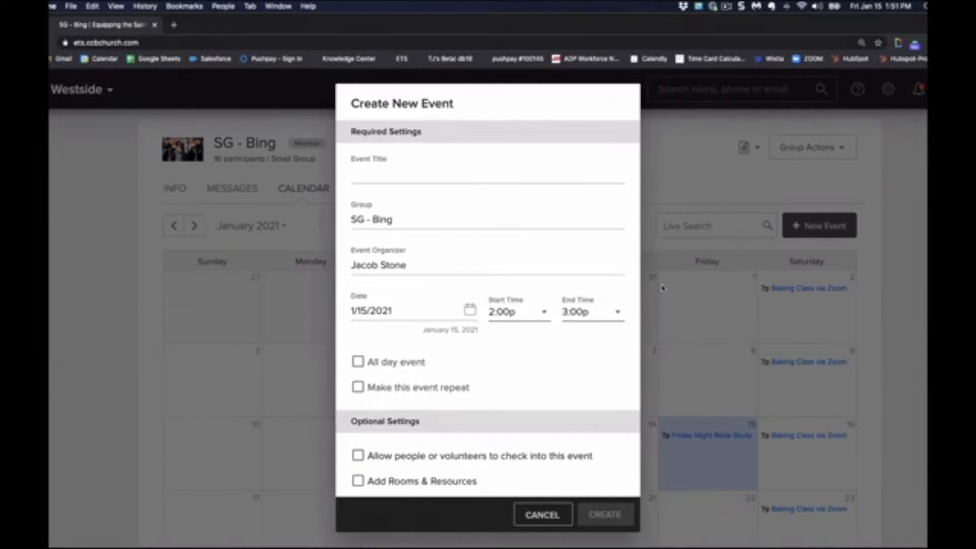
left_click(455, 174)
type("Small Group")
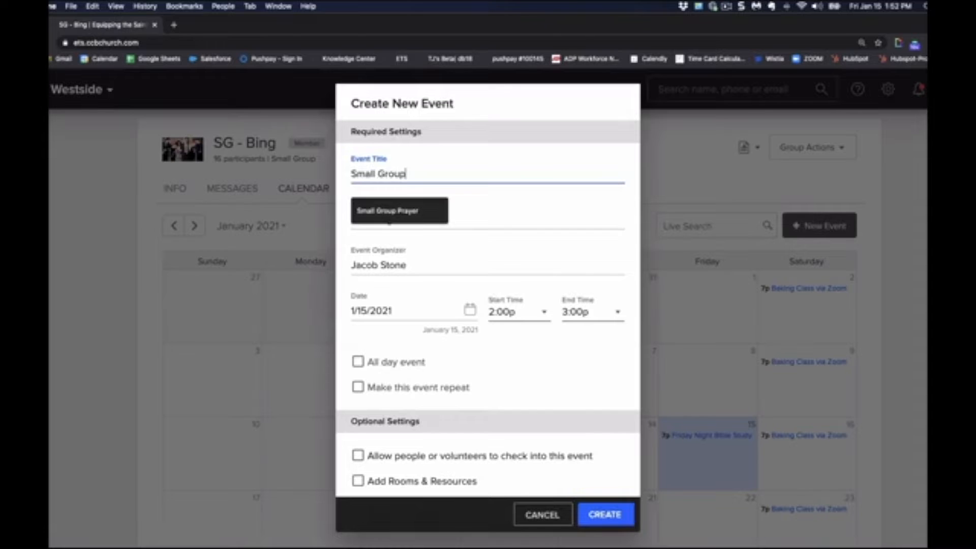
left_click(514, 221)
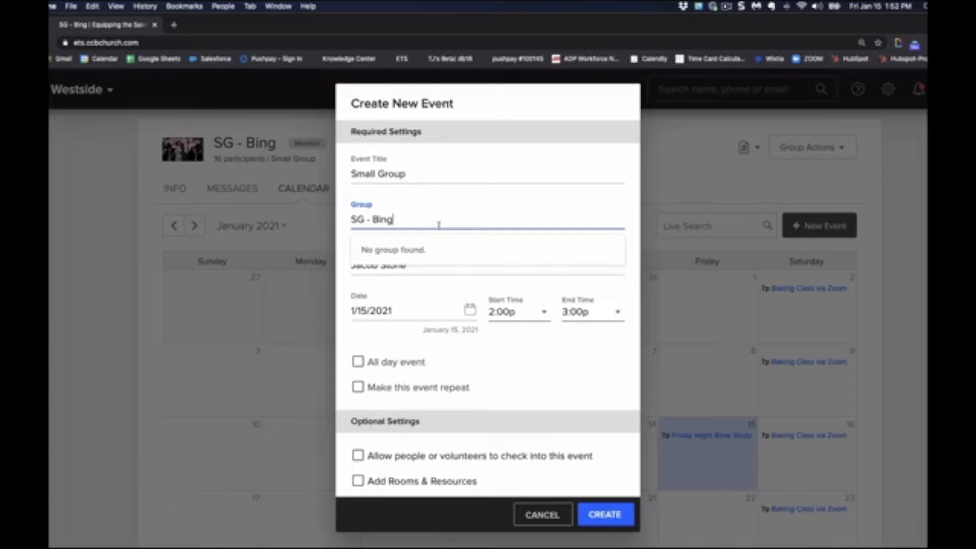
left_click(417, 274)
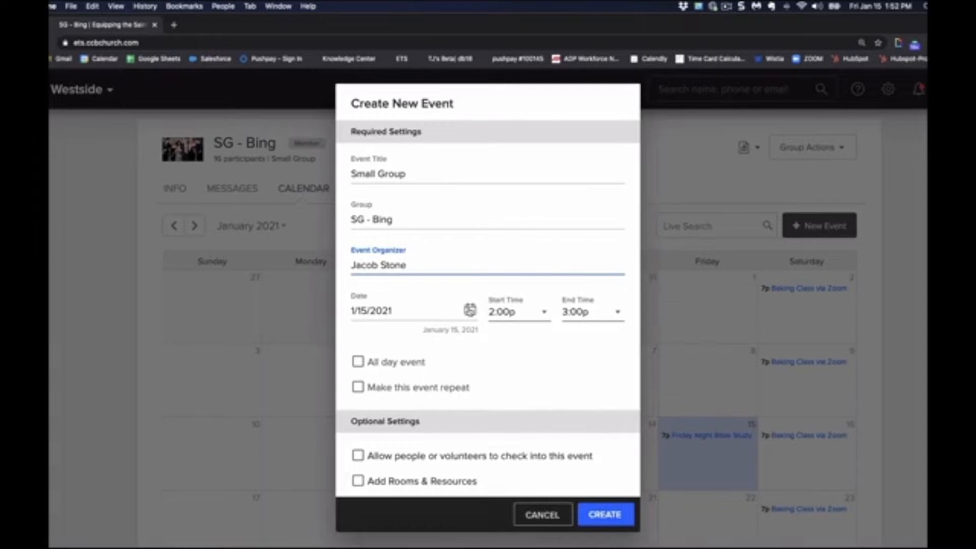
Keep the event date of 1/15/2021 and set the start time to 7:00p and the end time to 9:00p.
left_click(469, 309)
left_click(571, 377)
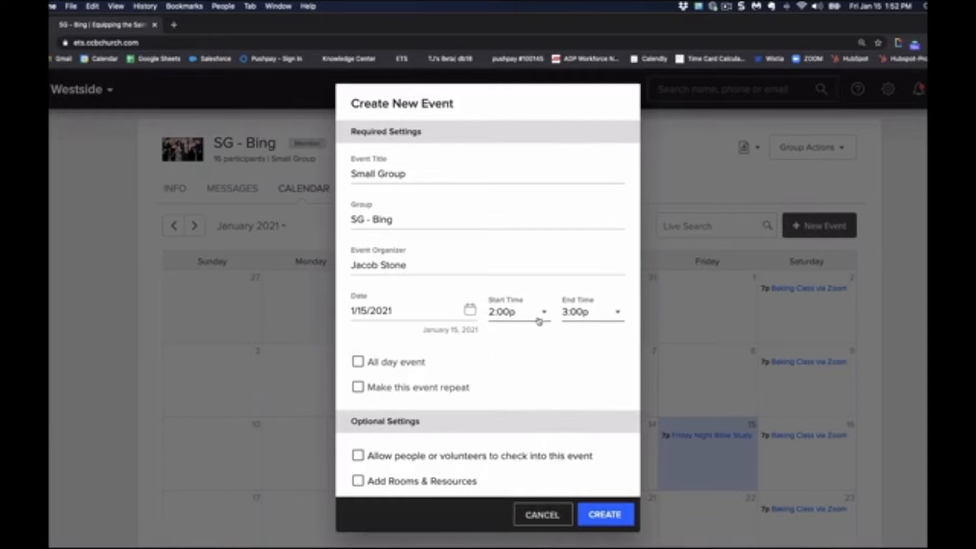
left_click(543, 319)
scroll(542, 319, "down", 6)
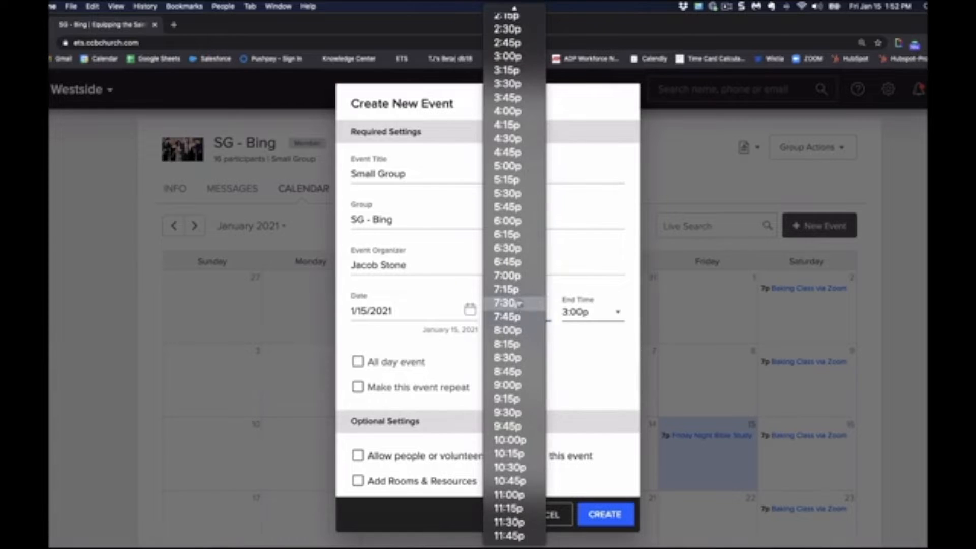
left_click(514, 276)
left_click(589, 311)
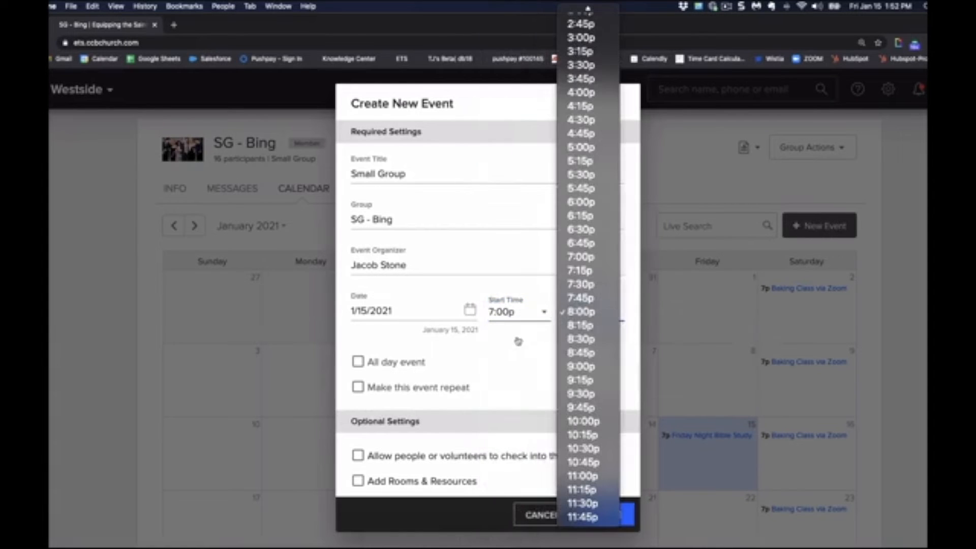
left_click(590, 367)
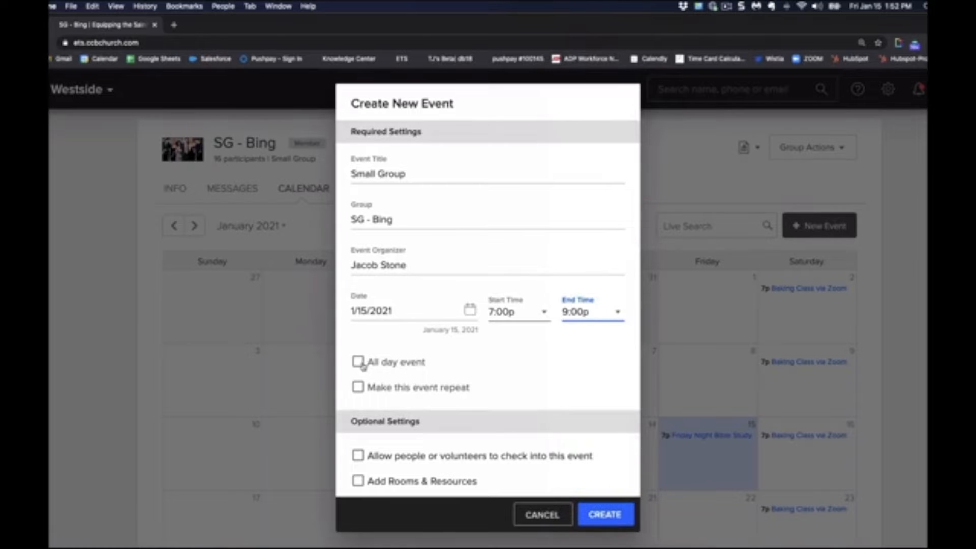
Make the event repeat weekly, every week on Friday, with no end date.
left_click(358, 388)
scroll(442, 394, "down", 5)
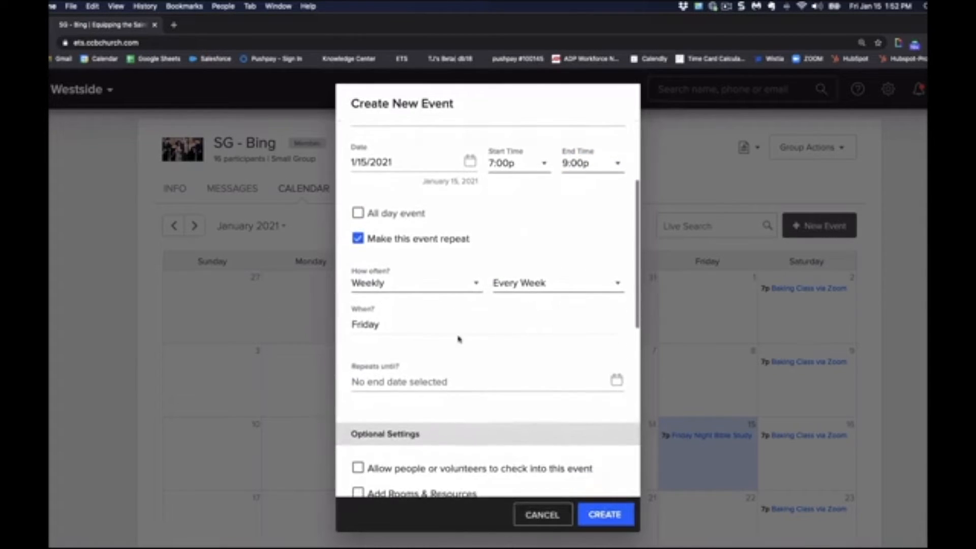
left_click(476, 283)
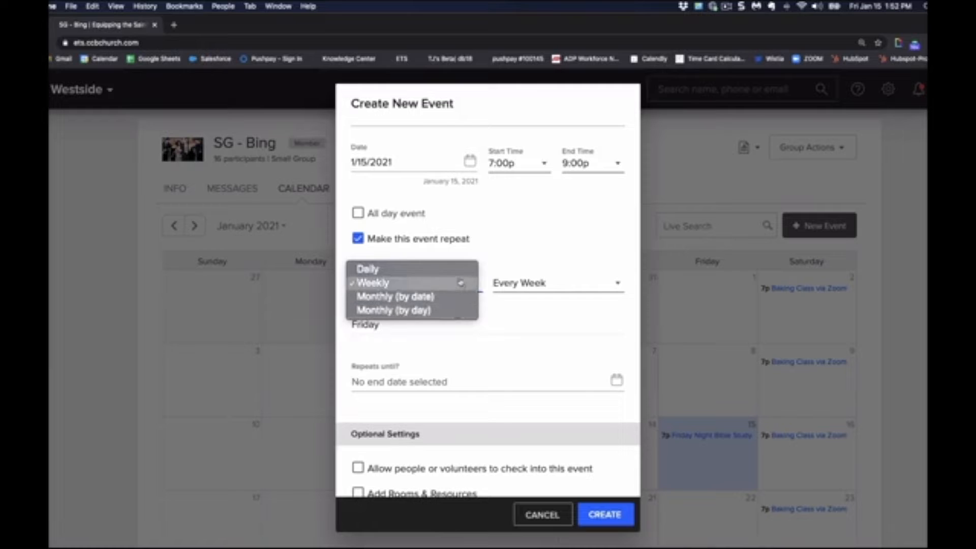
left_click(529, 258)
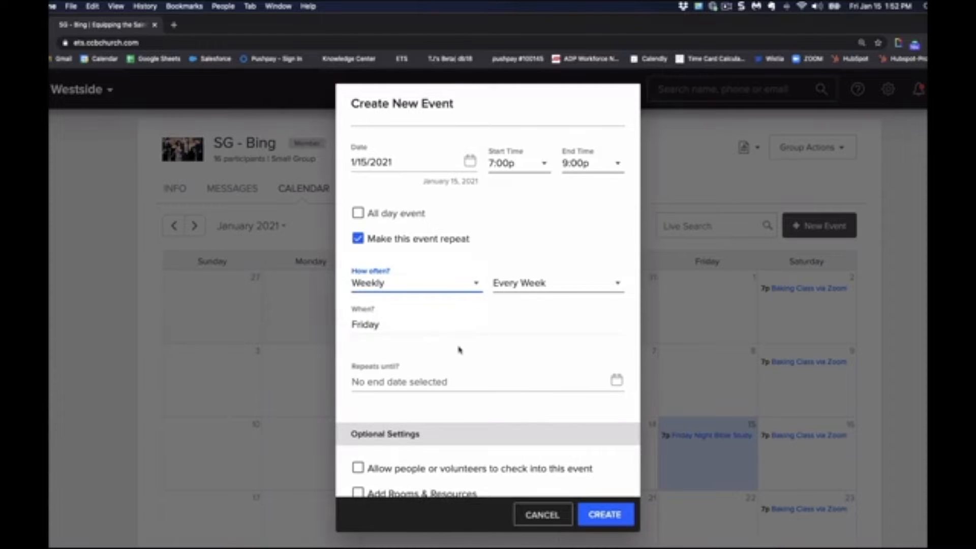
scroll(459, 349, "down", 3)
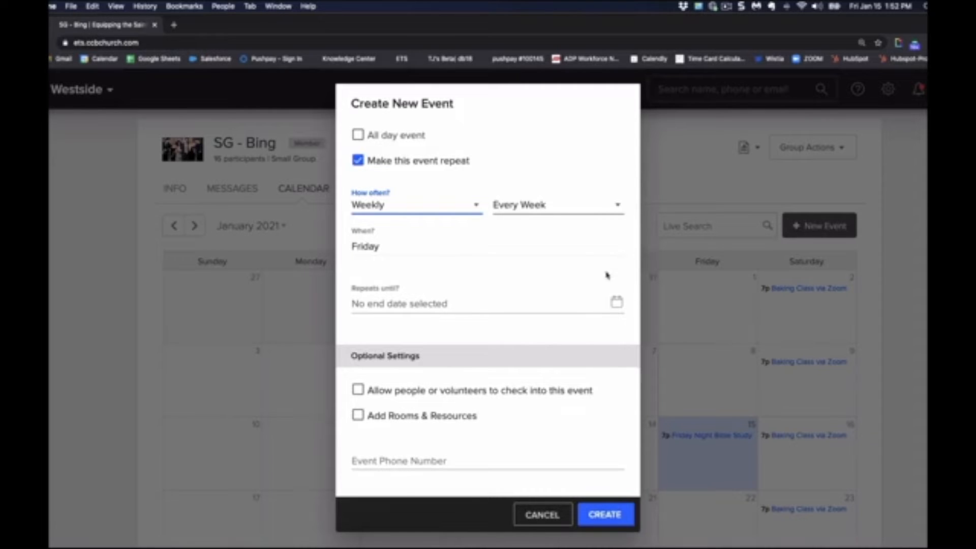
Allow check-in for the event, including early check-in and instant check-in without scanning a barcode, and set the attendance grouping to Weekday Events.
scroll(519, 336, "down", 3)
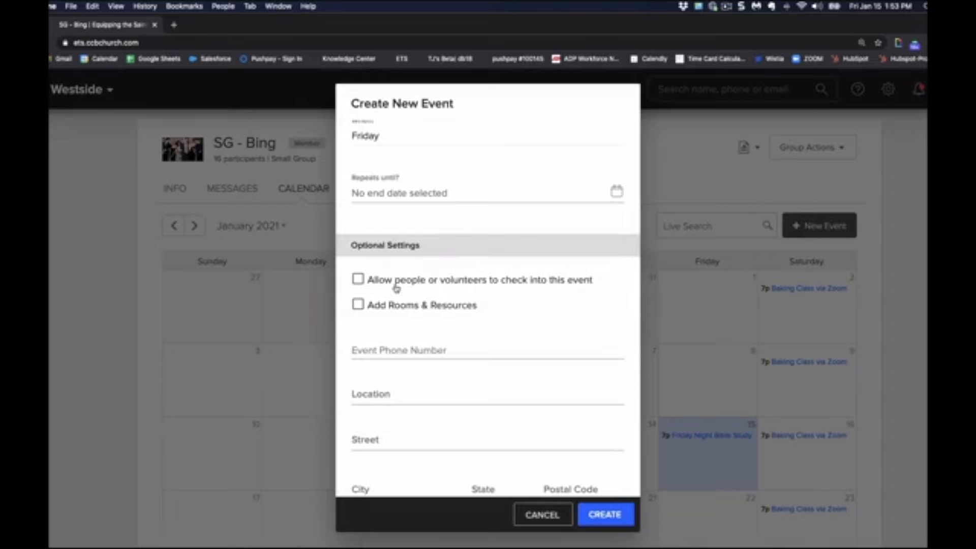
left_click(358, 279)
left_click(358, 306)
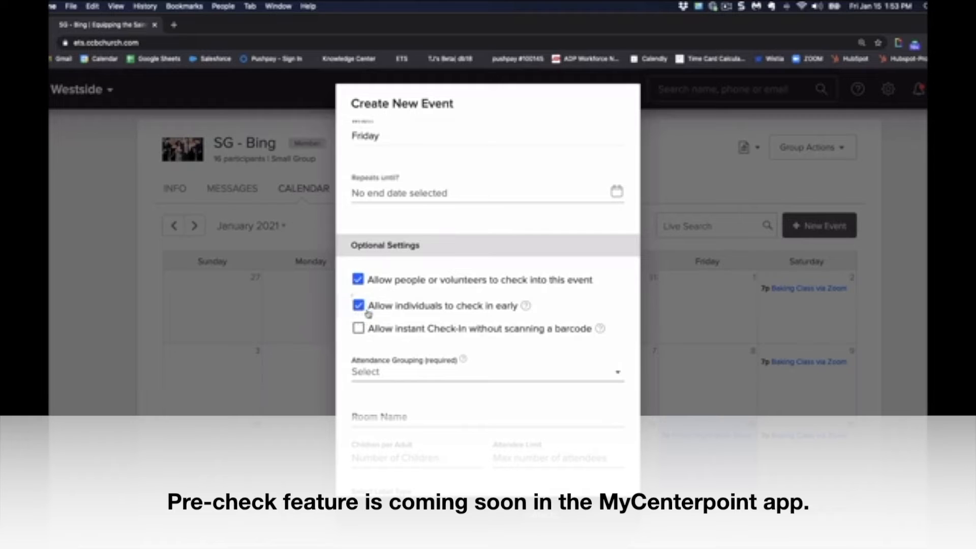
left_click(525, 307)
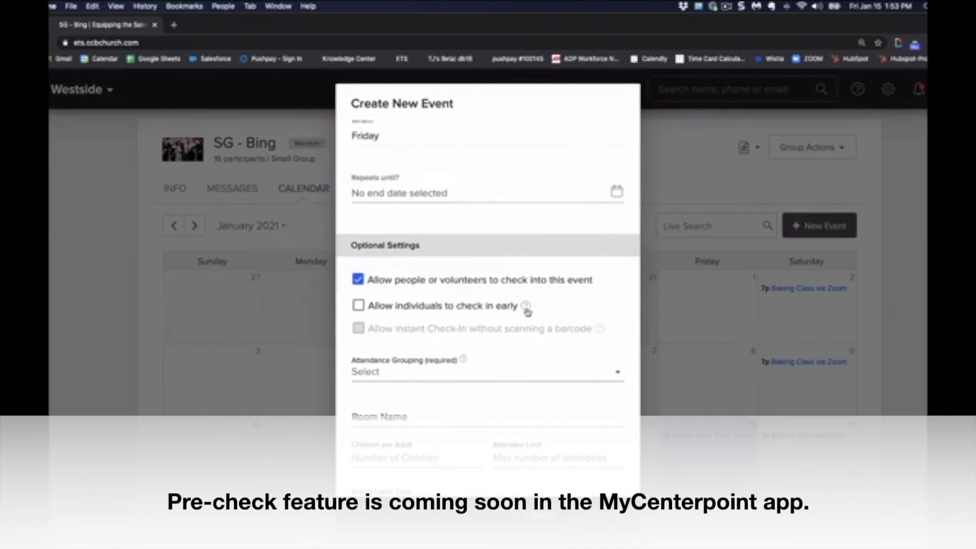
mouse_move(527, 311)
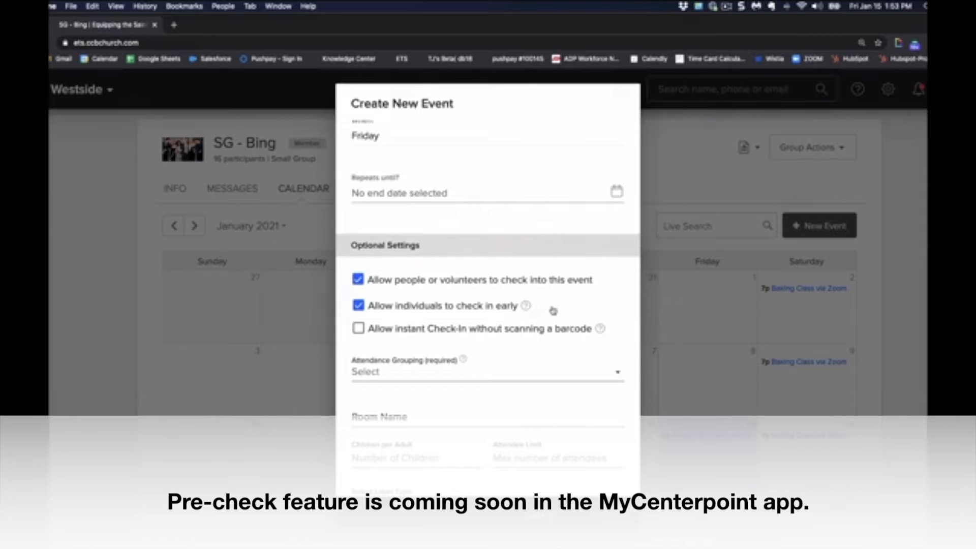
left_click(359, 329)
mouse_move(600, 330)
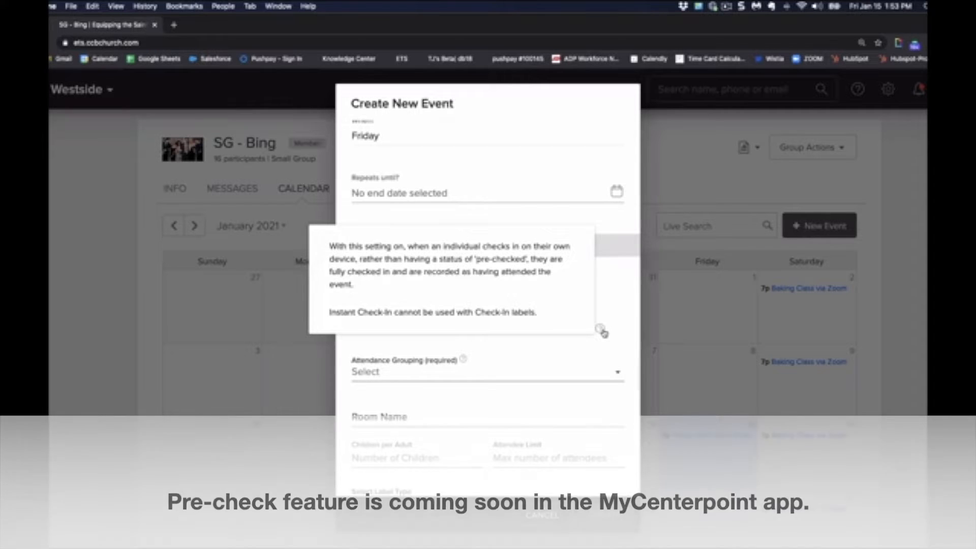
left_click(553, 373)
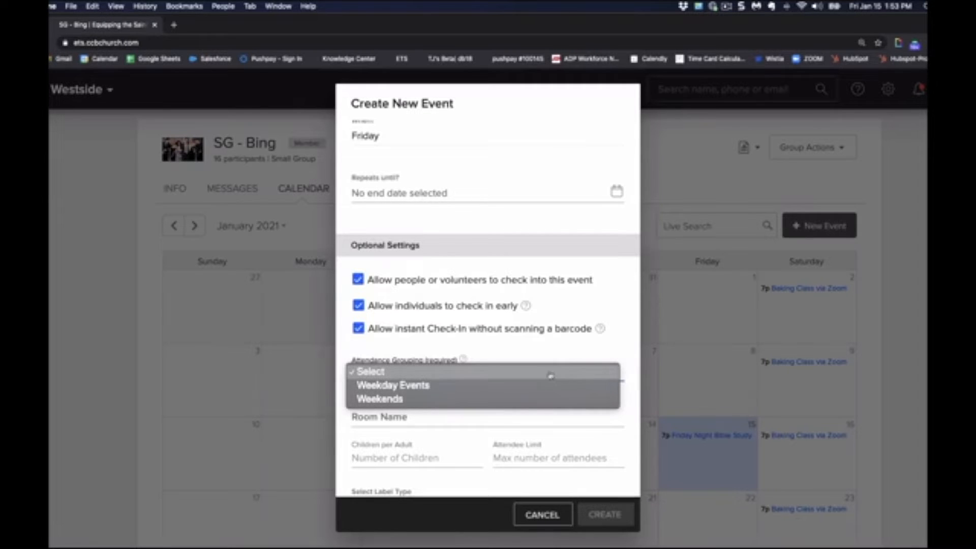
left_click(534, 388)
Add rooms and resources to the event with 30 minutes of setup before and 30 minutes of cleanup after.
scroll(489, 405, "down", 3)
scroll(489, 405, "down", 5)
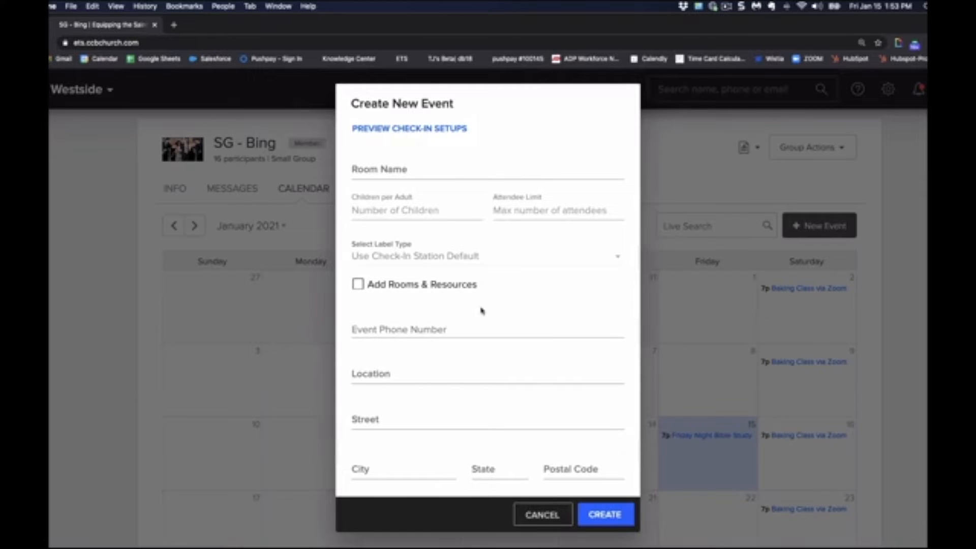
left_click(358, 286)
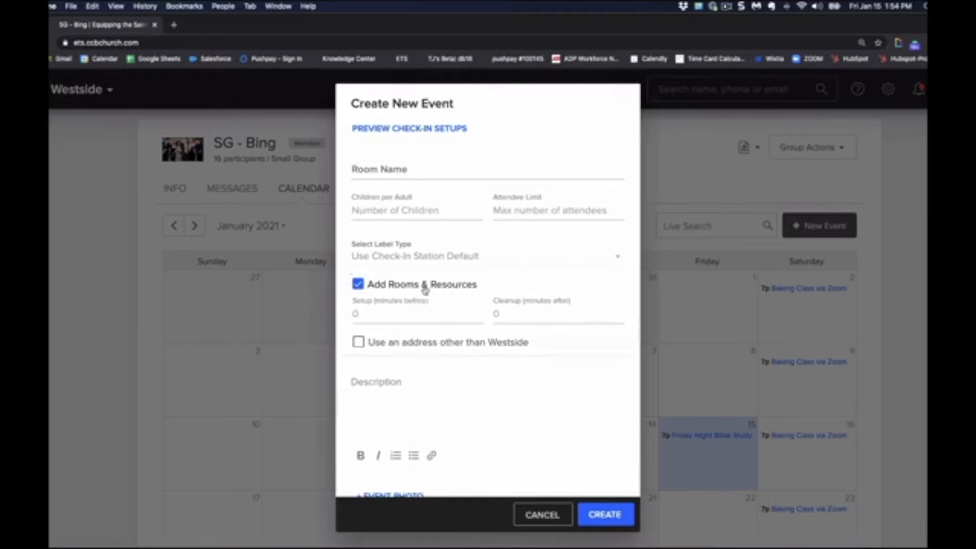
left_click(387, 315)
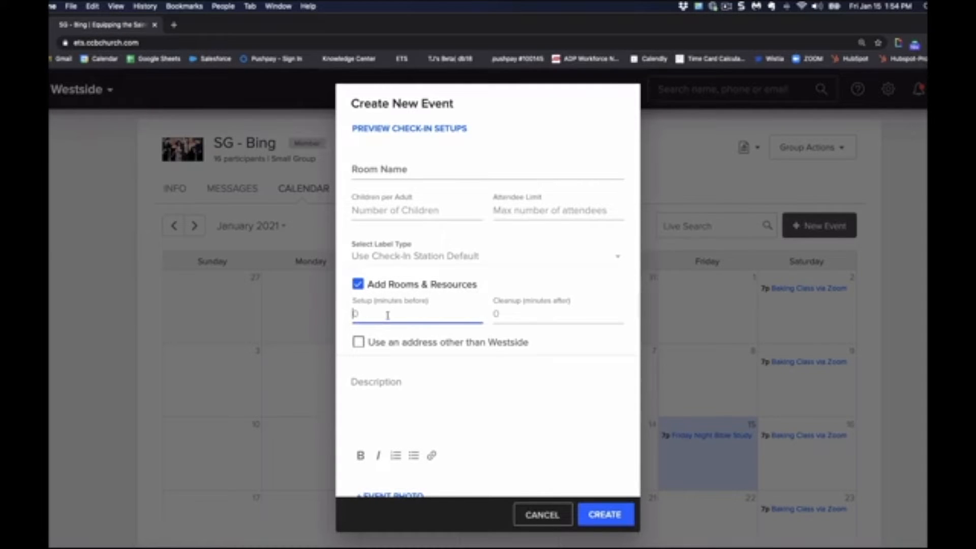
type("30")
left_click(497, 316)
type("30")
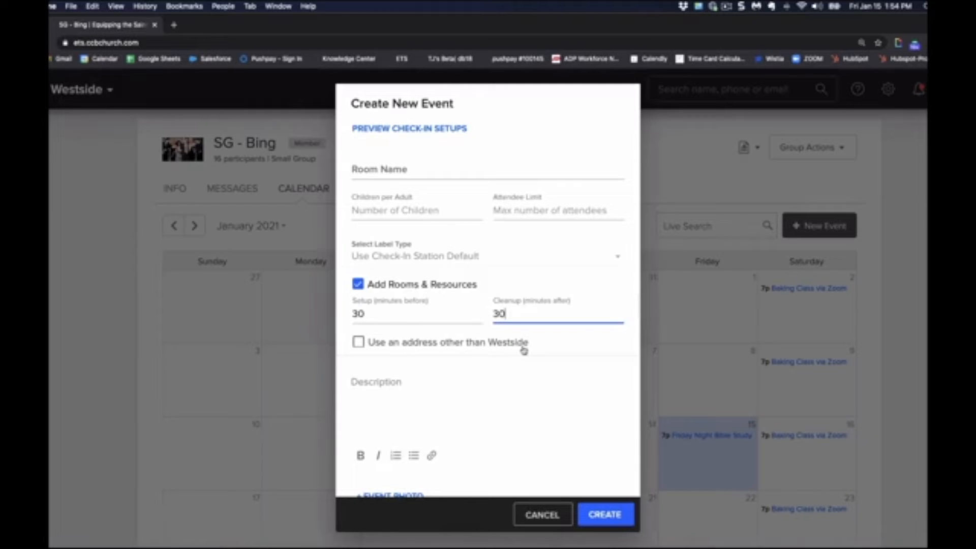
Enter "Here is our description." as the event description.
left_click(397, 382)
scroll(397, 382, "down", 2)
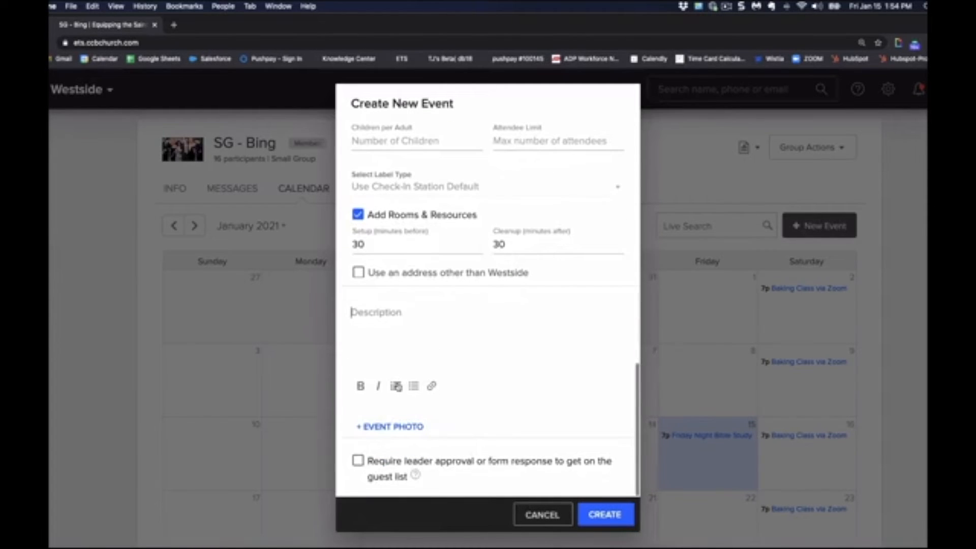
type("Here is our description.")
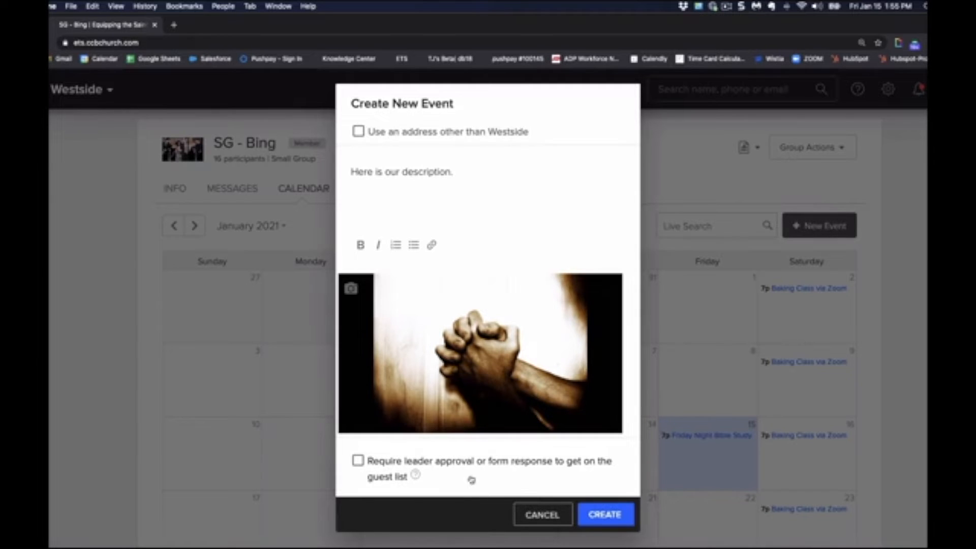
Require leader approval or form response to get on the guest list, and create the event.
left_click(358, 460)
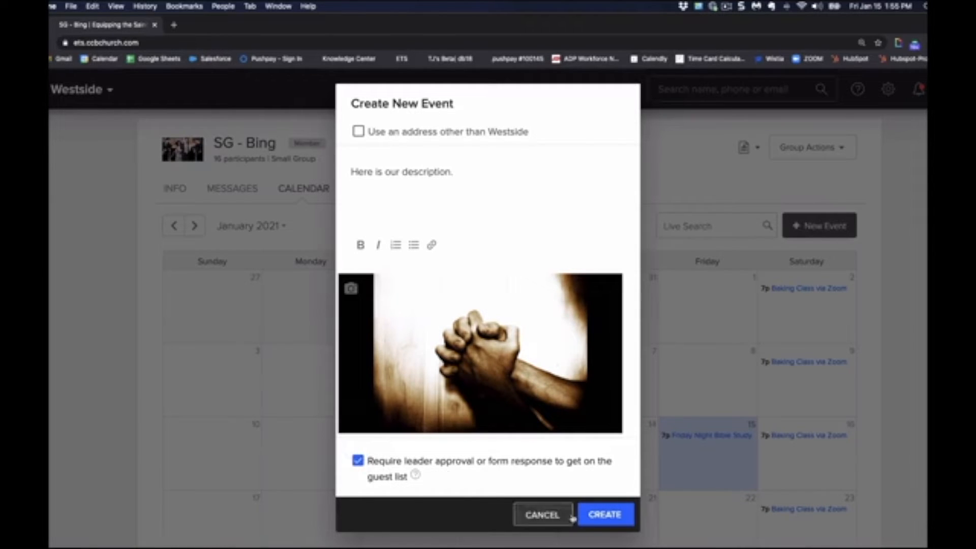
left_click(603, 514)
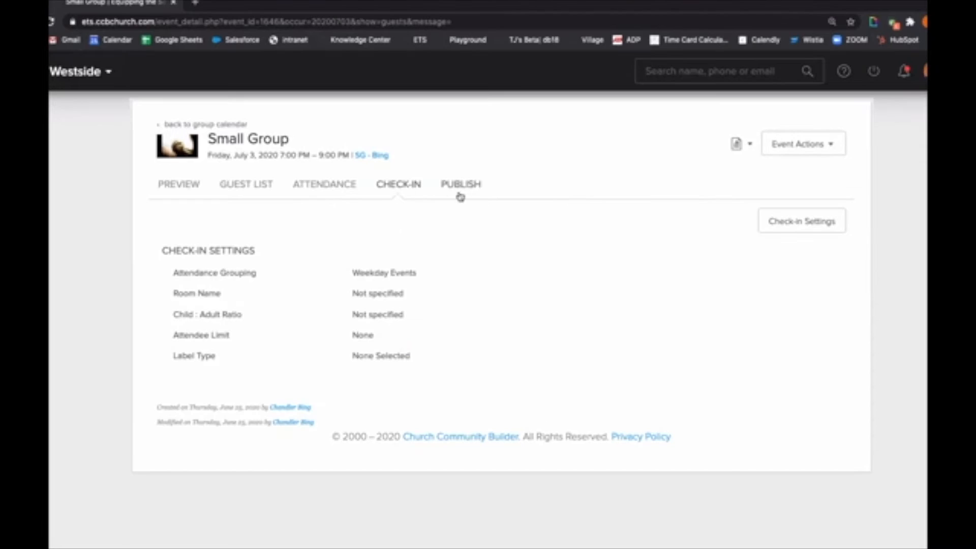
View the Small Group event's publish settings.
left_click(463, 193)
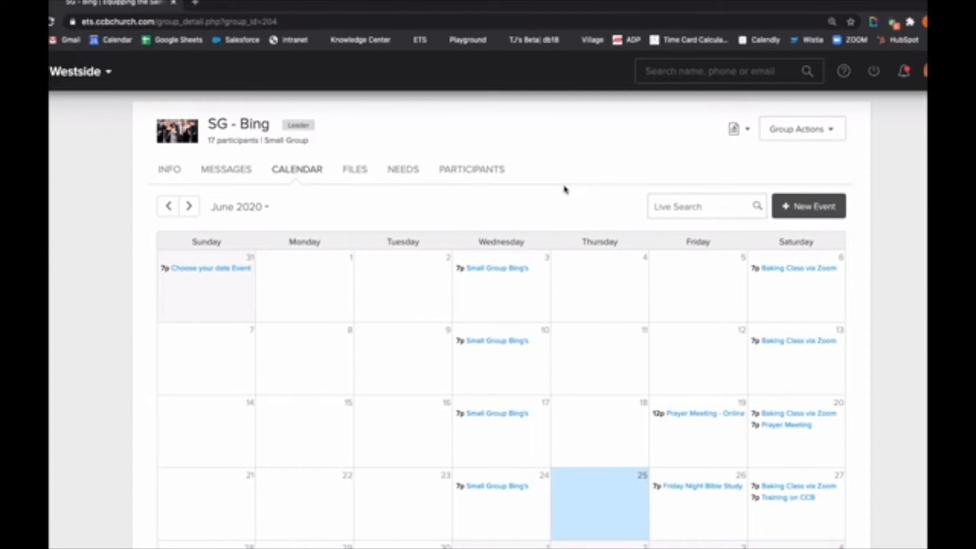
Open the June 10, 2020 occurrence of Small Group Bing's from the group calendar for managing.
left_click(502, 345)
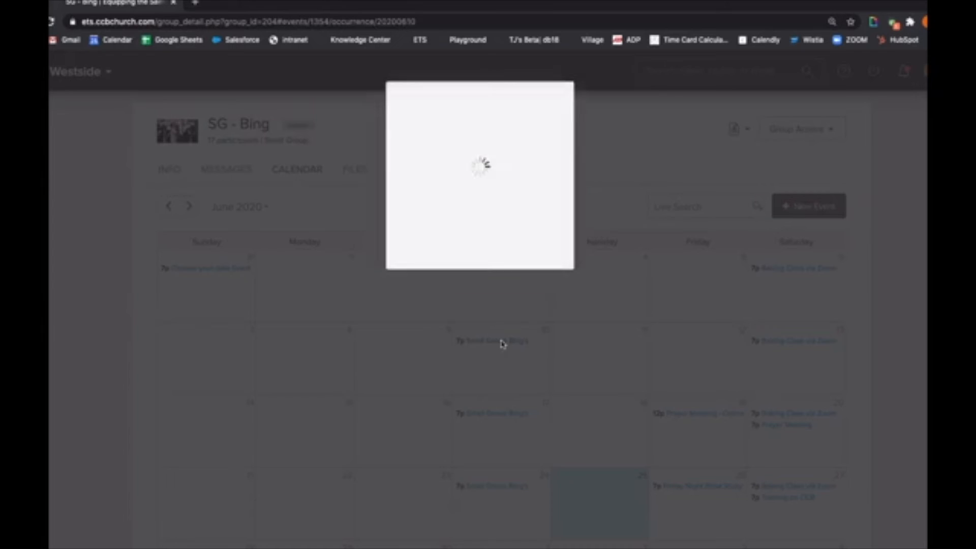
left_click(664, 98)
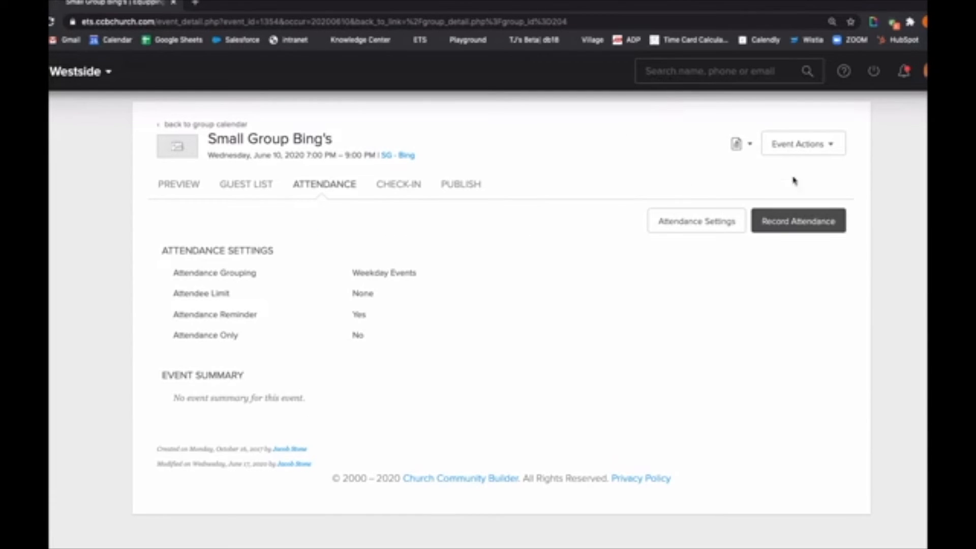
left_click(813, 151)
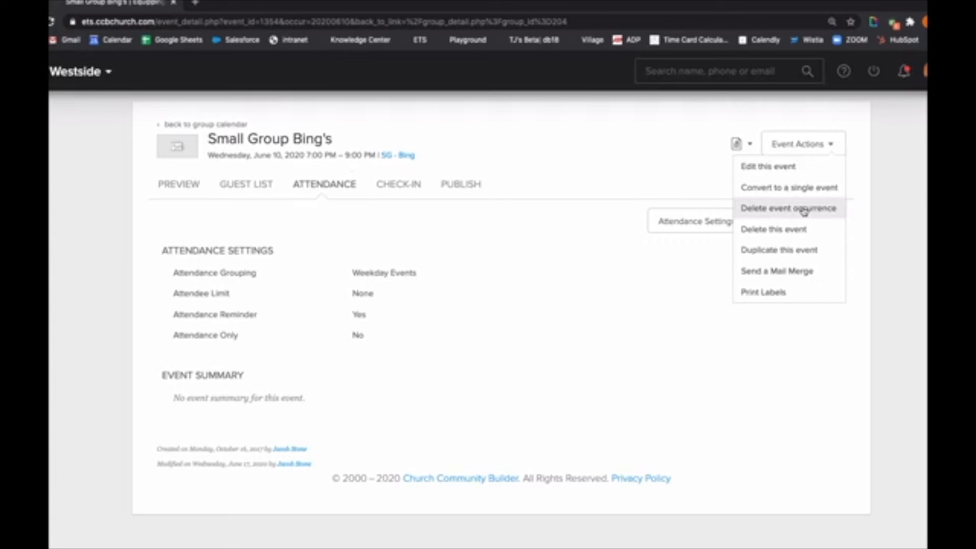
left_click(765, 230)
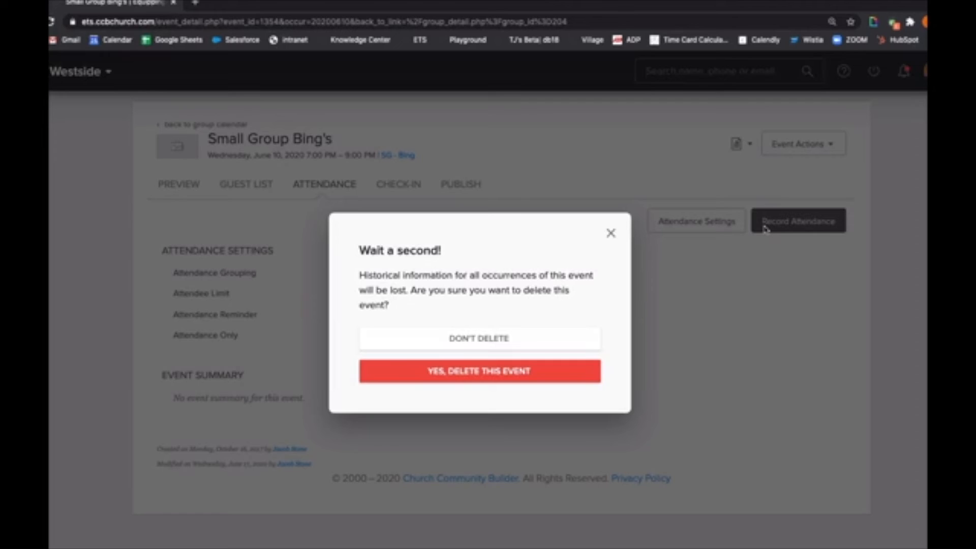
left_click(611, 233)
Delete only the June 10, 2020 occurrence of the Small Group Bing's event.
left_click(812, 147)
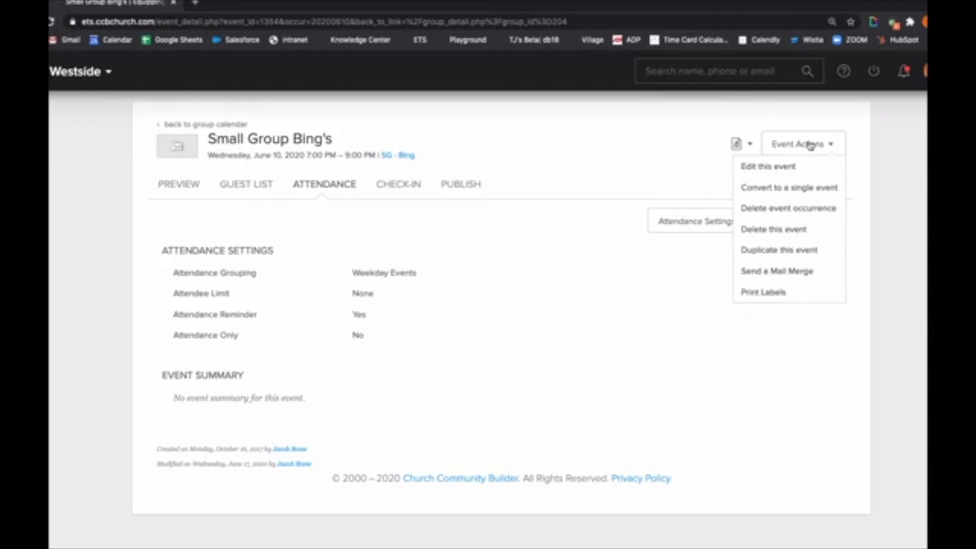
left_click(757, 209)
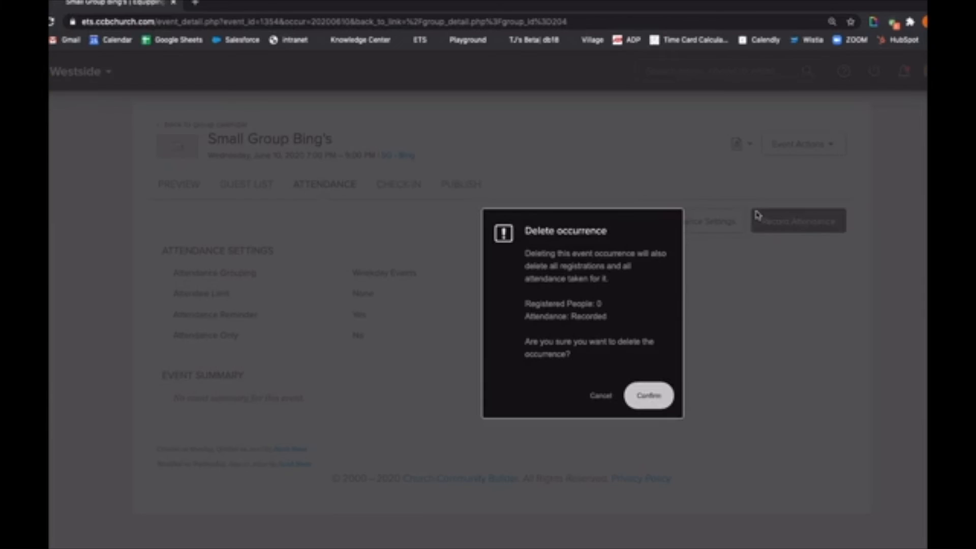
left_click(650, 400)
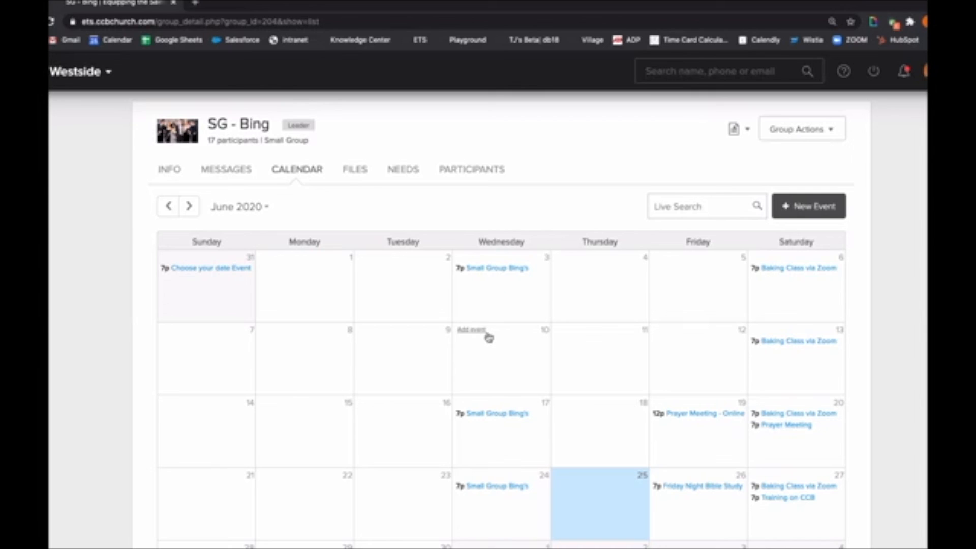
Open the June 3, 2020 occurrence of Small Group Bing's for managing and show its preview.
left_click(497, 269)
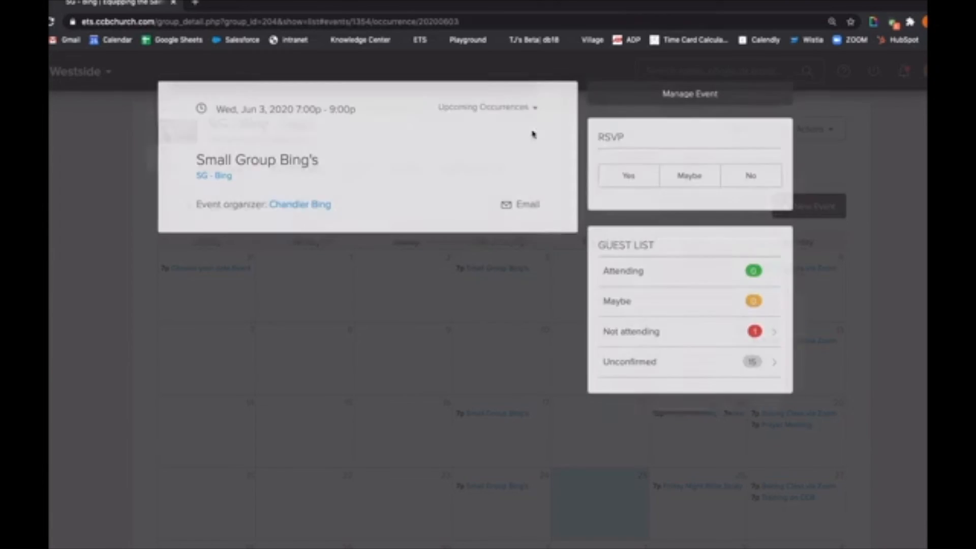
left_click(677, 102)
left_click(179, 191)
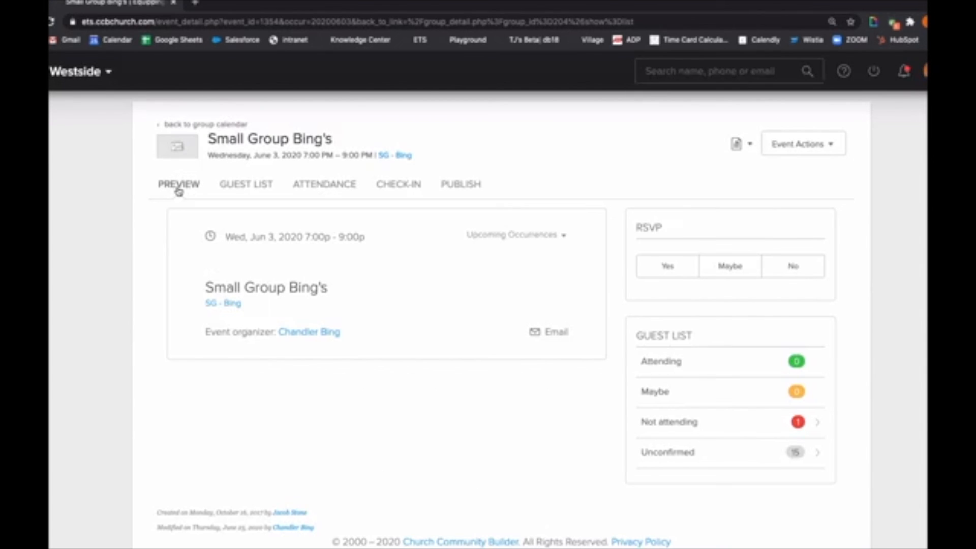
Restore the deleted Wed, Jun 10, 2020, 7:00 PM occurrence through the event's exceptions.
left_click(535, 237)
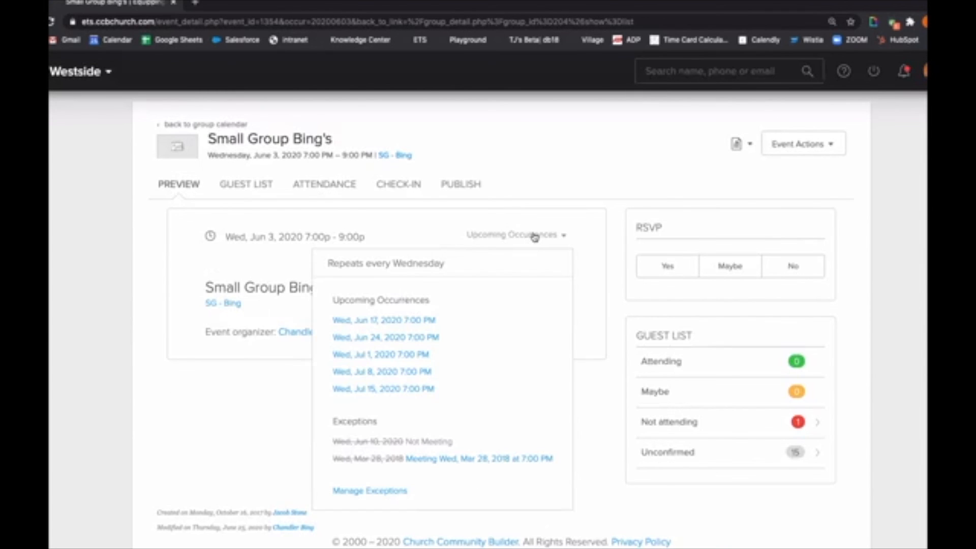
left_click(370, 491)
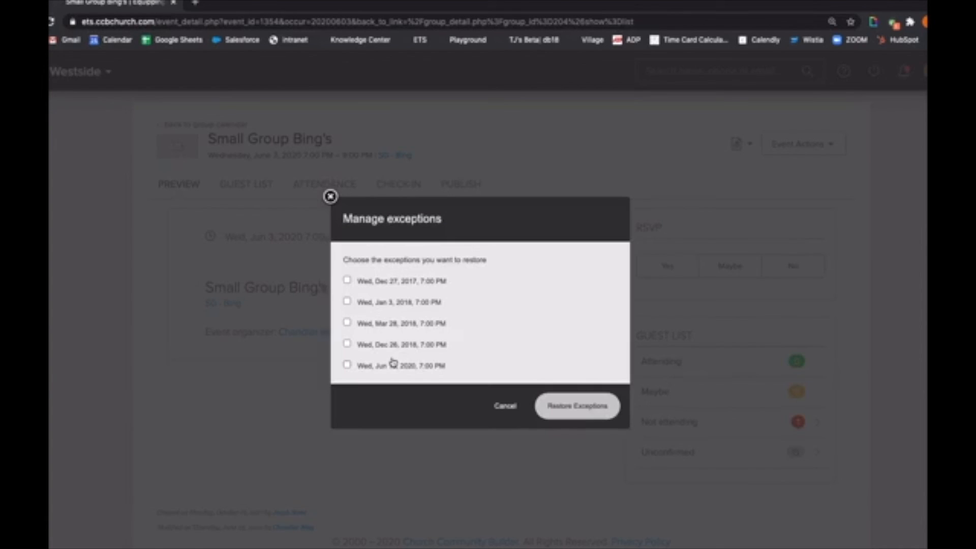
left_click(347, 365)
left_click(567, 412)
left_click(643, 399)
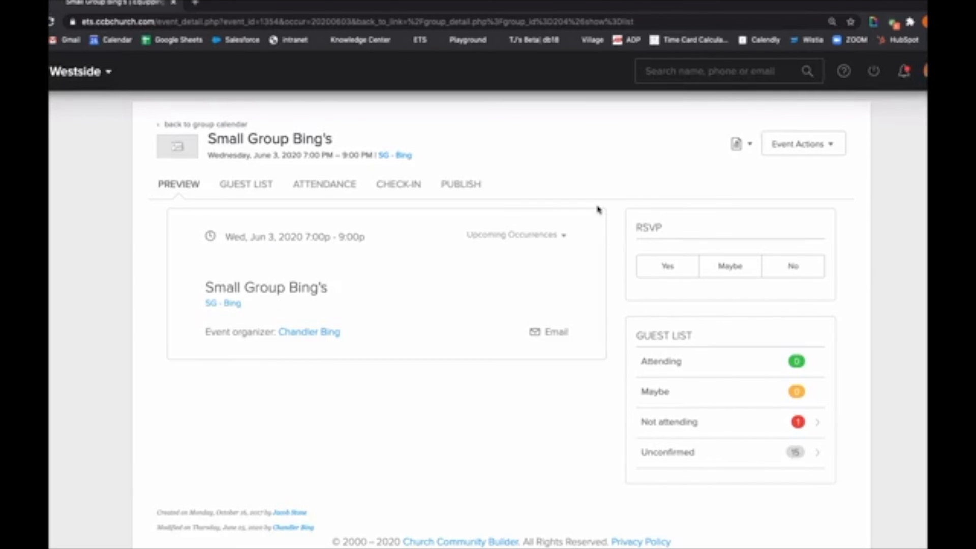